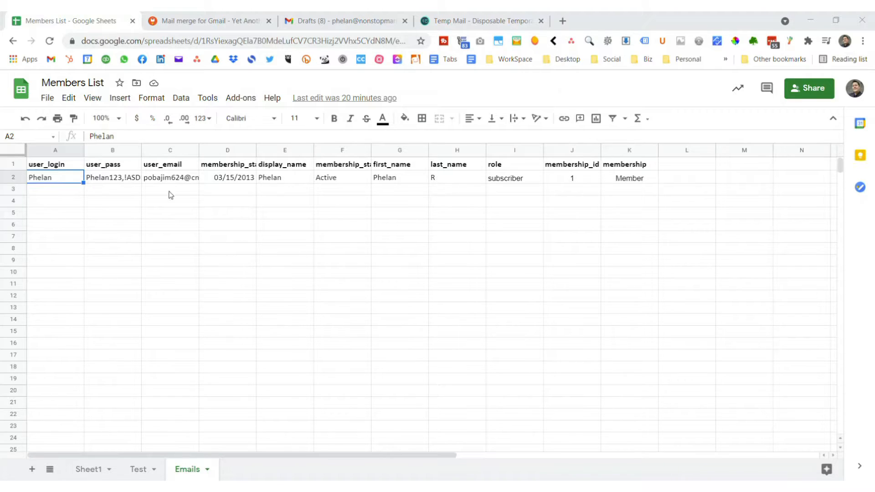
# Step: Inspect the user_pass formula in cell B2 of the Emails sheet
pyautogui.moveTo(166, 184)
pyautogui.click(124, 183)
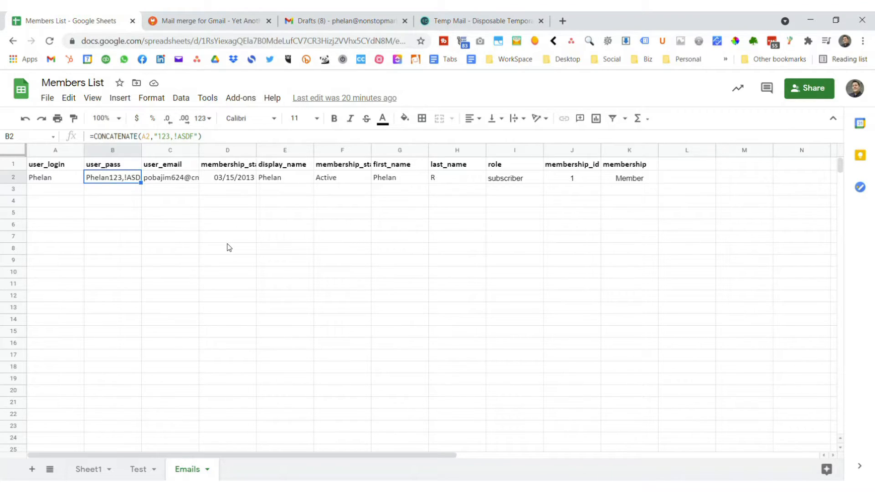
pyautogui.click(56, 190)
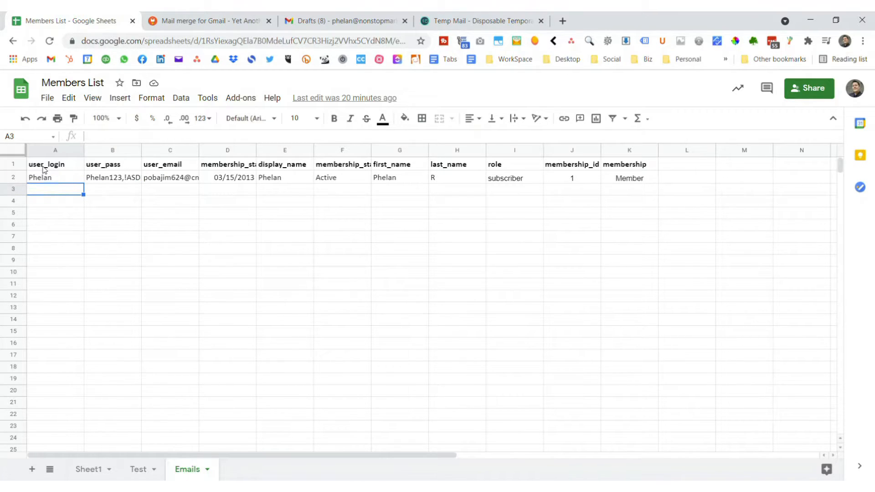
# Step: Switch to the Yet Another Mail Merge website and review its three steps for sending personalized mail merges from Gmail
pyautogui.click(204, 23)
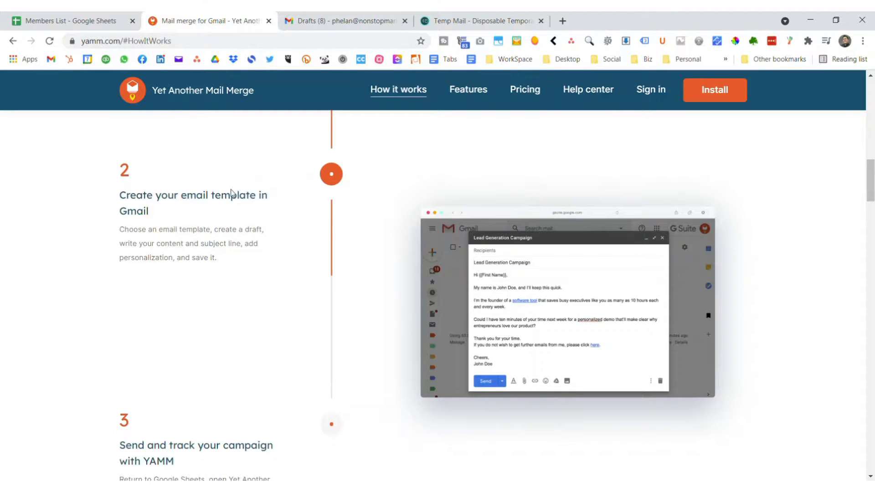
pyautogui.scroll(10, 231, 192)
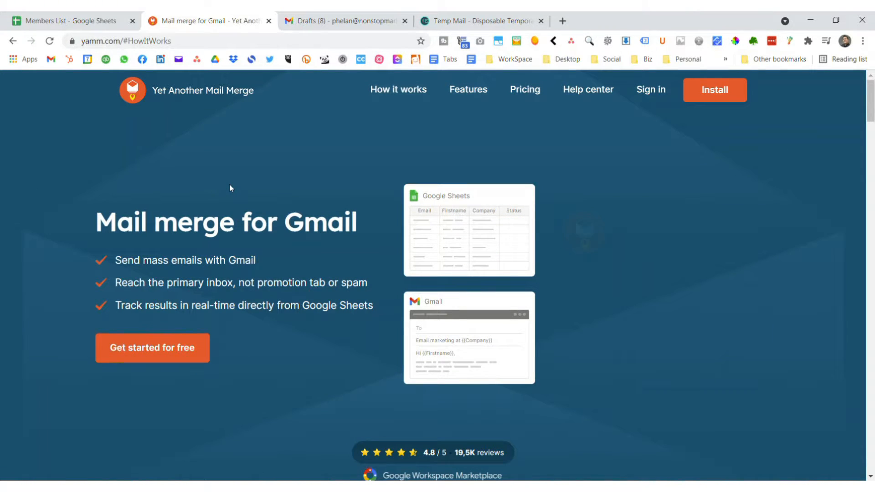
pyautogui.scroll(-10, 228, 185)
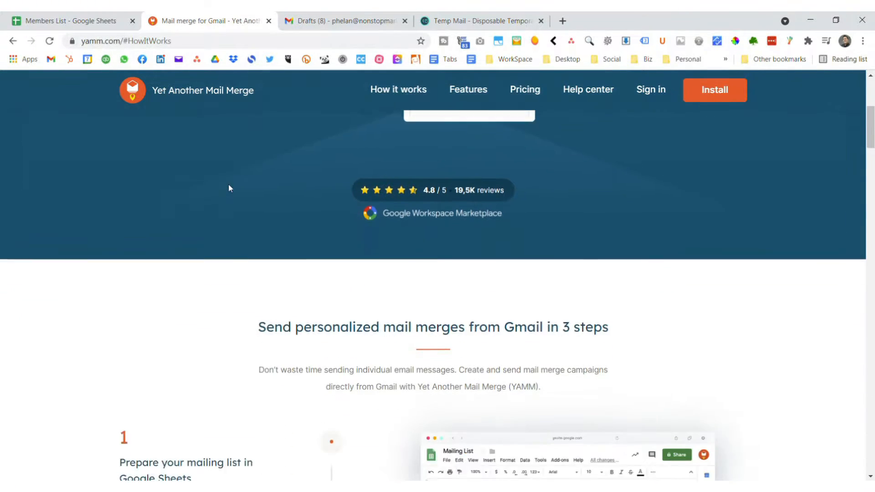
pyautogui.scroll(-3, 228, 184)
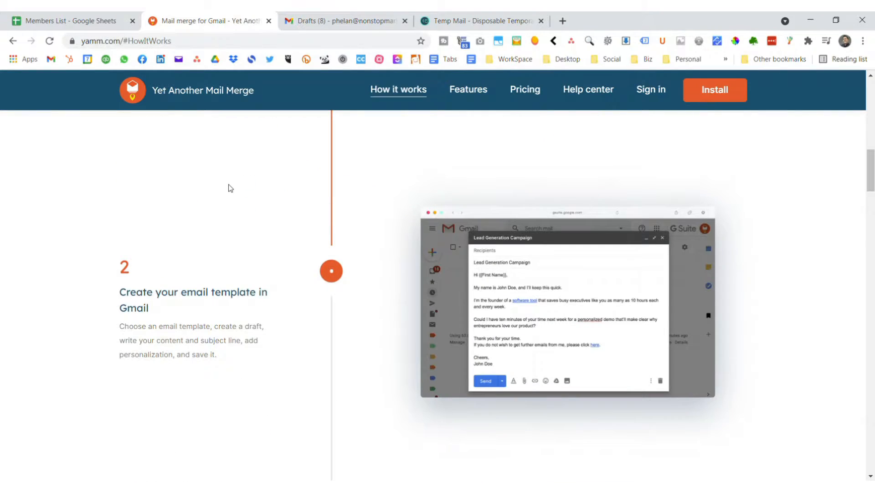
pyautogui.scroll(-3, 228, 184)
pyautogui.scroll(-5, 228, 184)
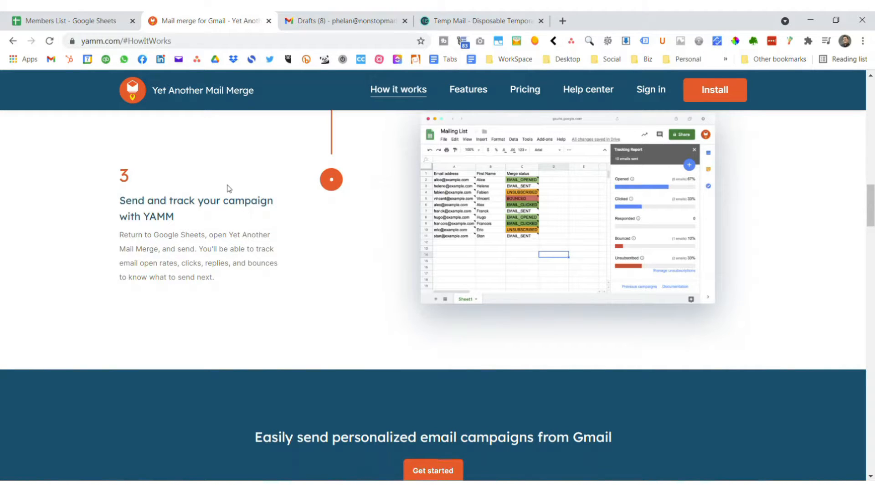
# Step: Review the individual YAMM pricing plans and their daily recipient limits
pyautogui.click(524, 93)
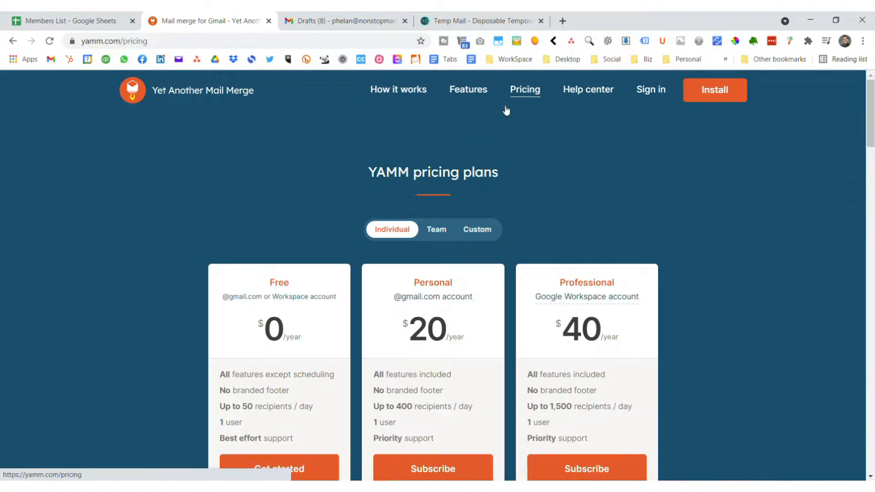
pyautogui.scroll(-2, 393, 225)
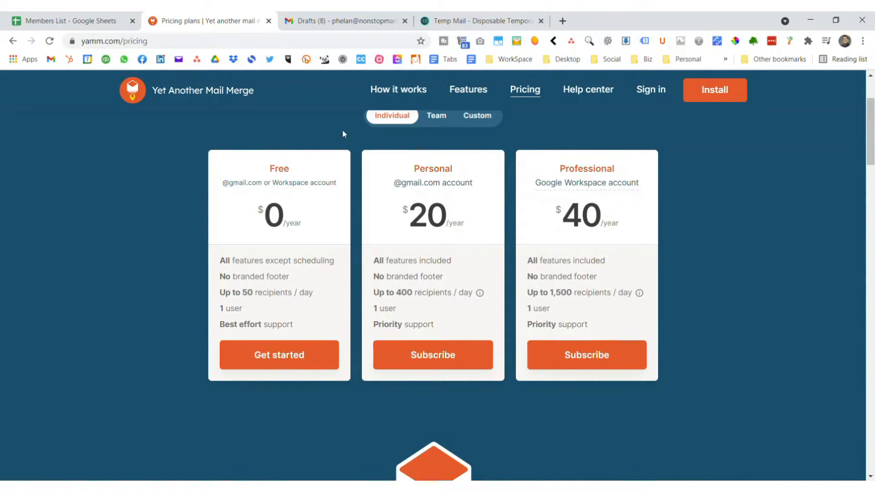
pyautogui.scroll(2, 327, 135)
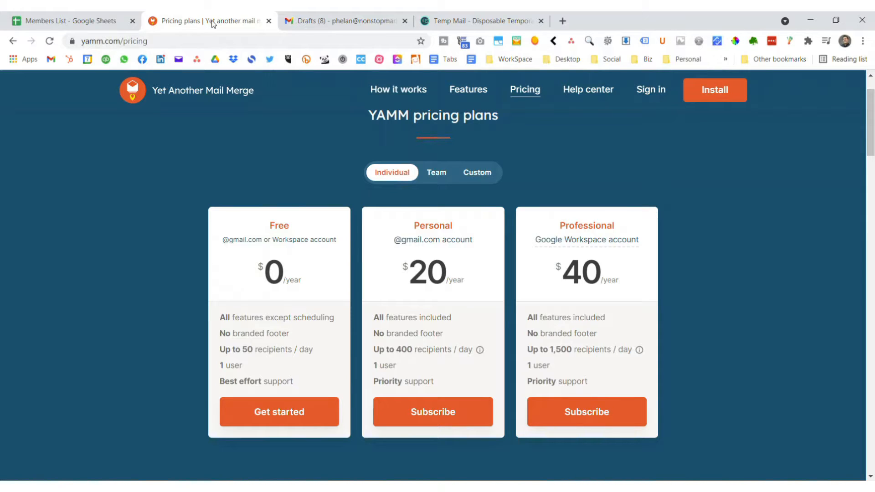
# Step: Start a Yet Another Mail Merge in the Members List spreadsheet with user_email as the recipients column, and continue to the sending options
pyautogui.click(94, 22)
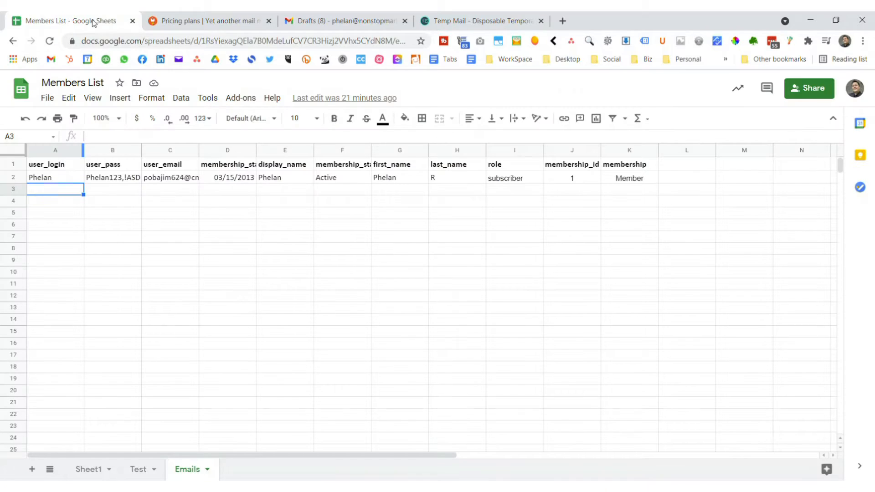
pyautogui.click(241, 98)
pyautogui.moveTo(269, 148)
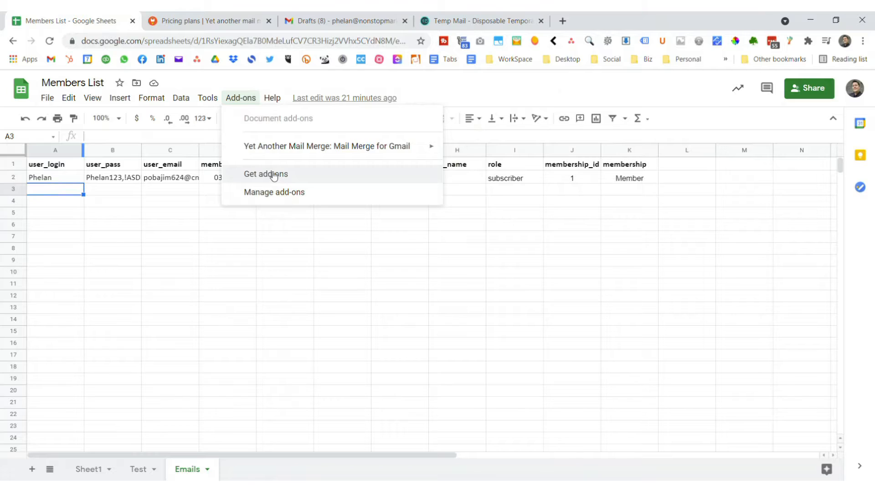
pyautogui.moveTo(352, 152)
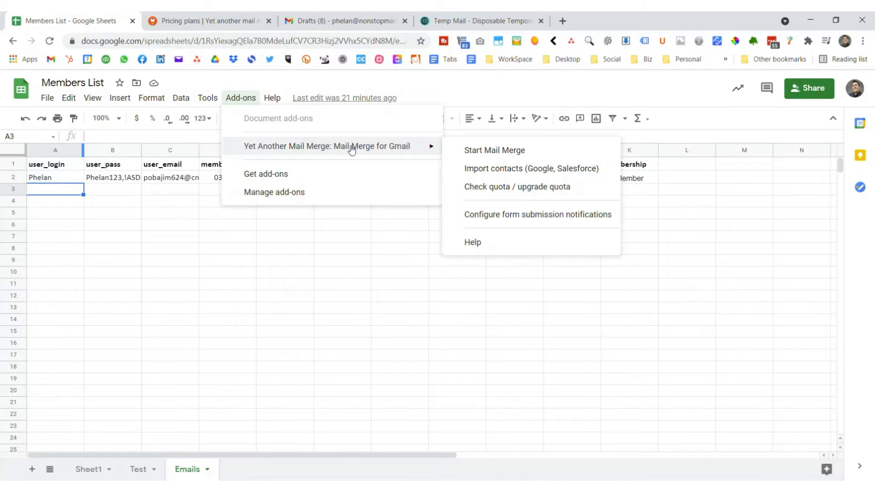
pyautogui.click(500, 155)
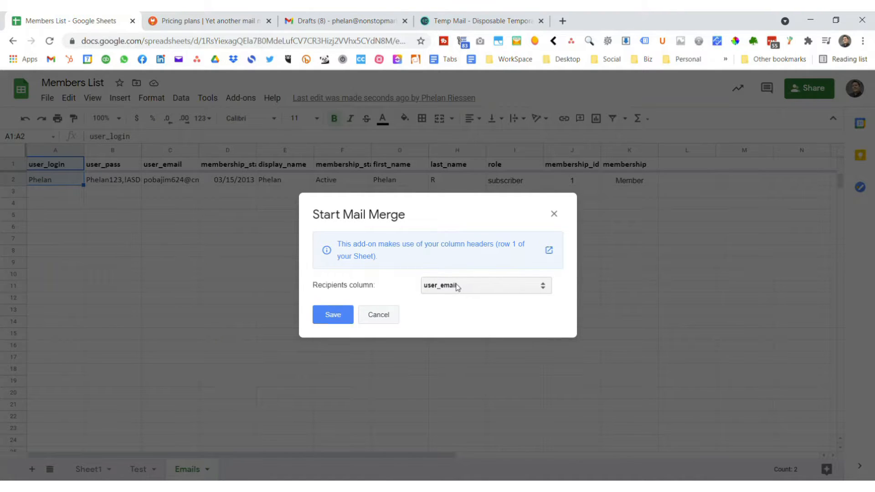
pyautogui.click(332, 315)
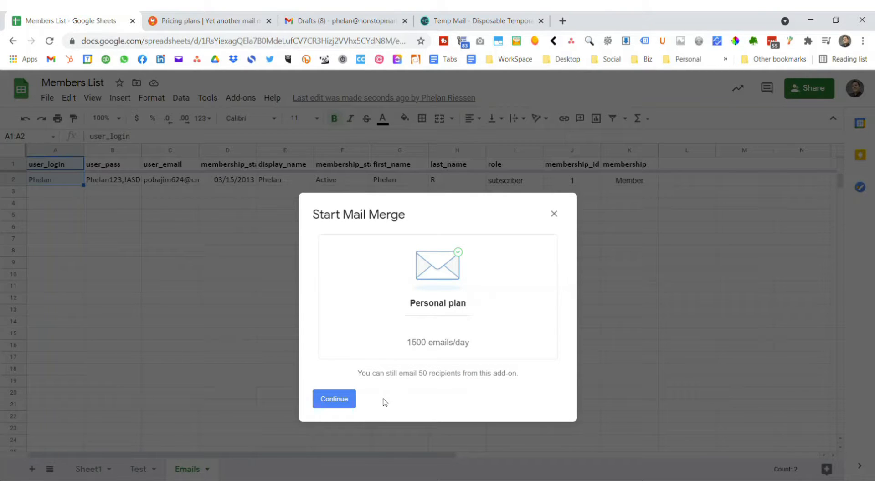
pyautogui.click(331, 403)
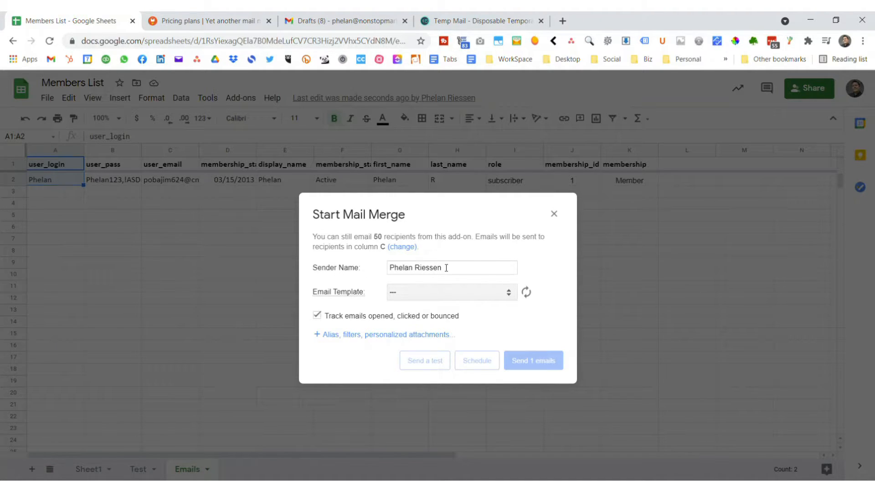
# Step: Look through the available email templates and examine the merge fields and login link in the "Your new membership access" Gmail draft
pyautogui.click(398, 296)
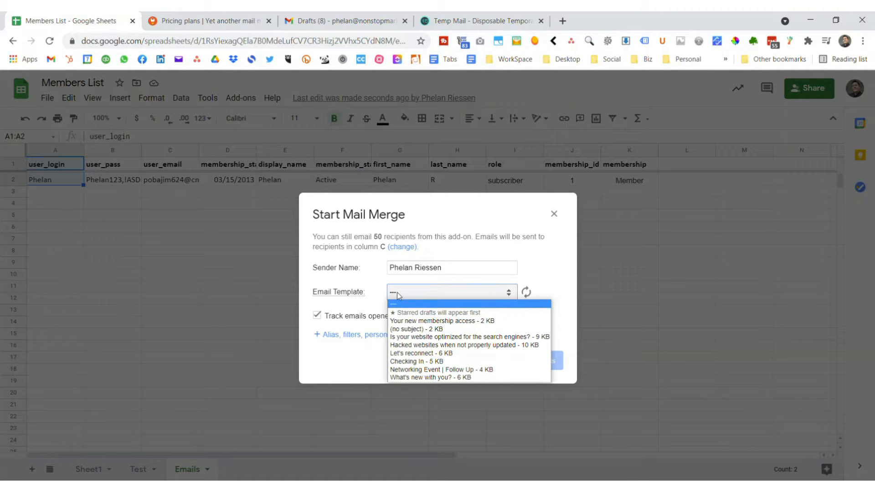
pyautogui.click(399, 295)
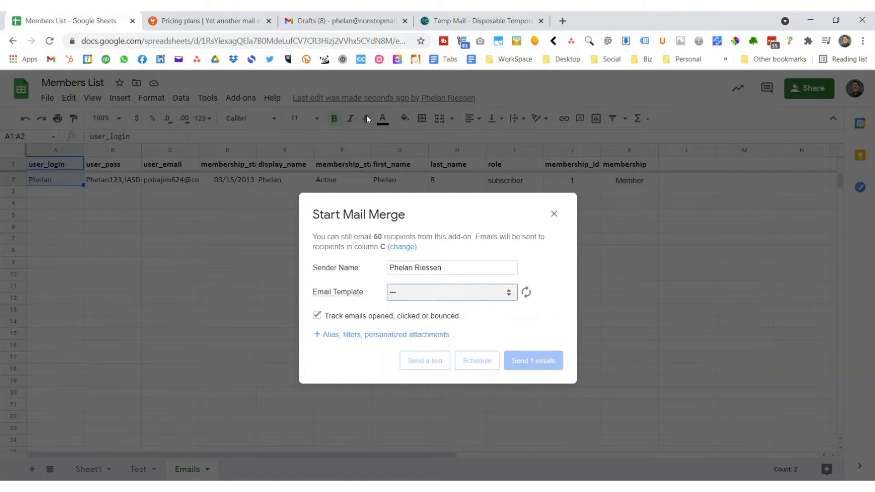
pyautogui.click(349, 22)
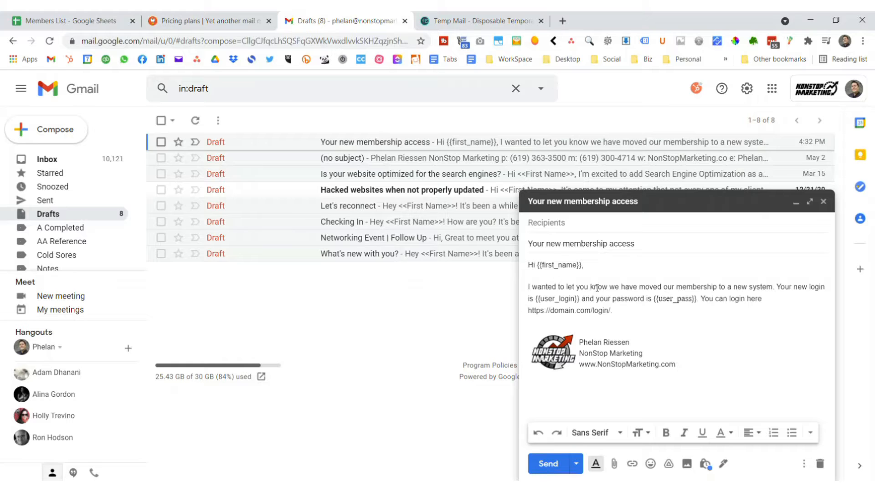
pyautogui.moveTo(576, 265); pyautogui.dragTo(538, 265)
pyautogui.moveTo(576, 266); pyautogui.dragTo(582, 264)
pyautogui.click(46, 23)
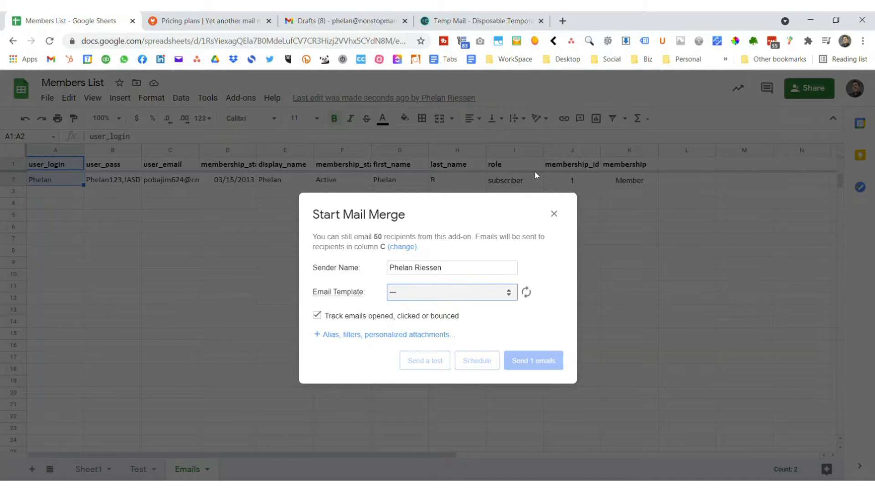
pyautogui.click(340, 21)
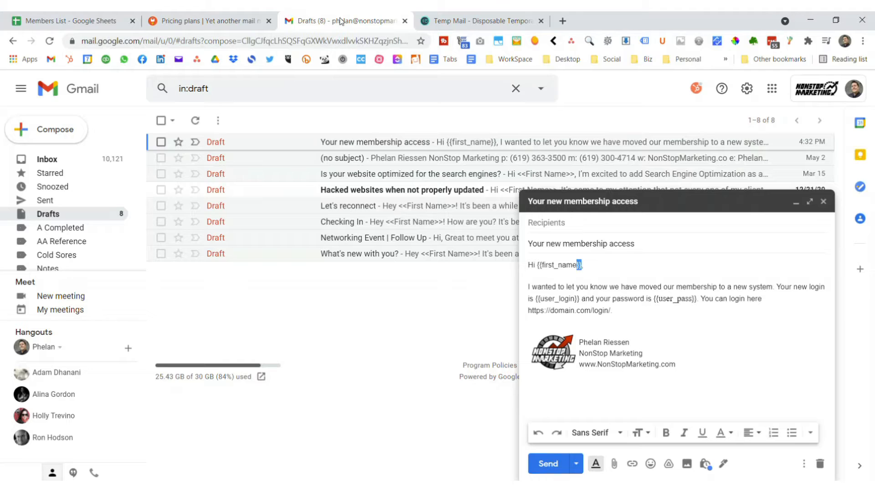
pyautogui.click(549, 299)
pyautogui.moveTo(613, 311); pyautogui.dragTo(530, 308)
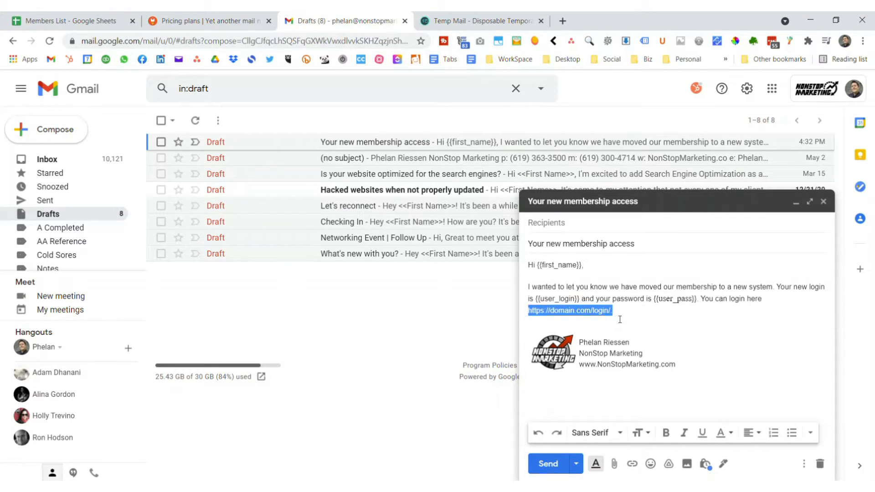
pyautogui.click(649, 243)
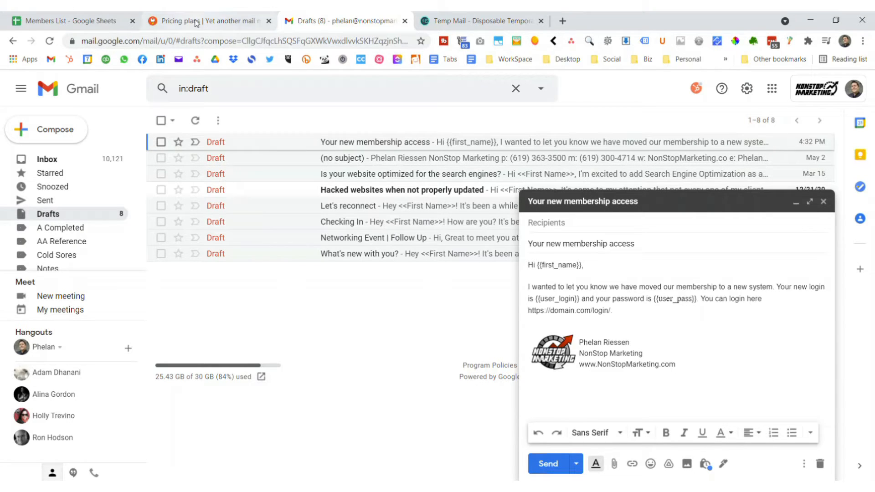
# Step: Return to the Members List mail merge and choose "Your new membership access" as the email template
pyautogui.click(65, 26)
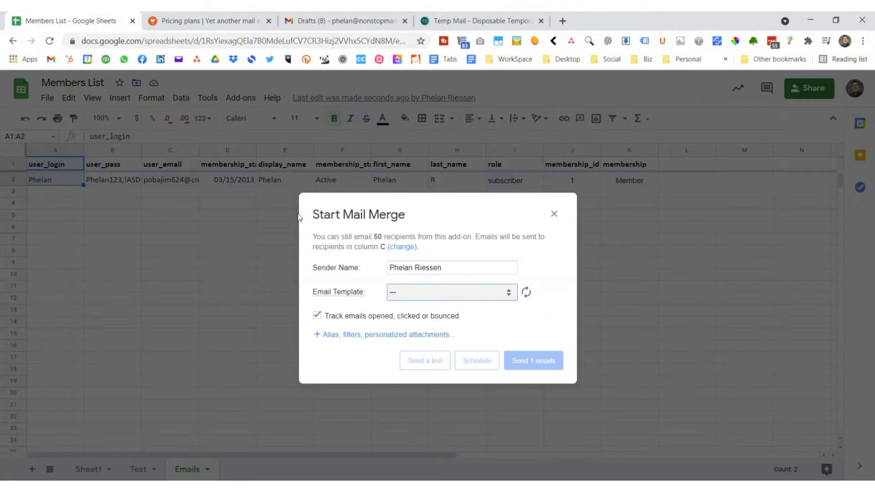
pyautogui.click(425, 293)
pyautogui.click(423, 320)
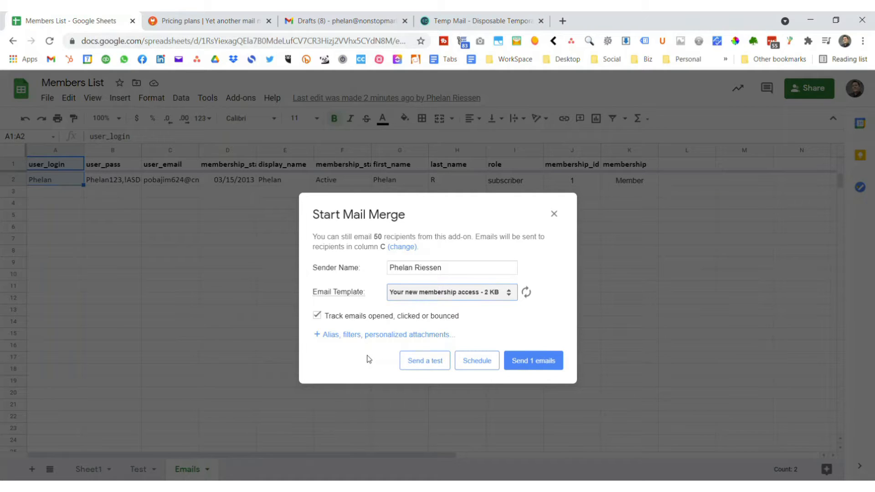
# Step: Send the mail merge email with tracking on, close the completion dialog and view the Merge status column
pyautogui.click(537, 361)
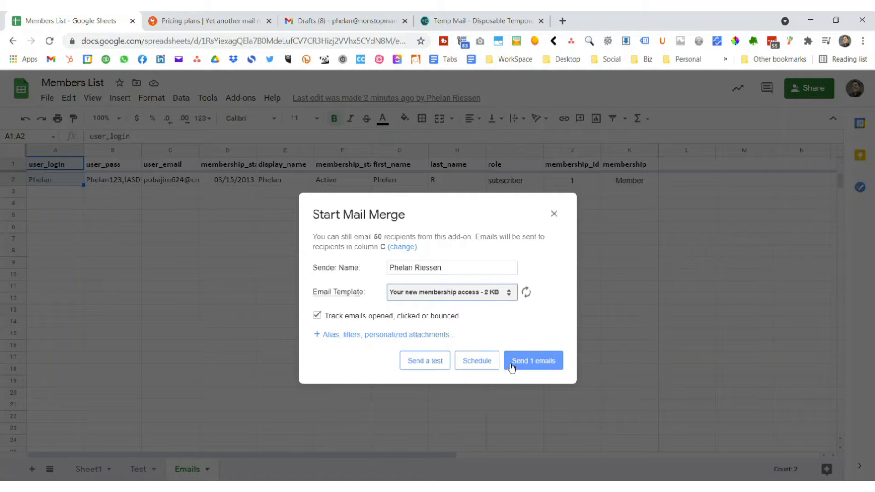
pyautogui.click(519, 363)
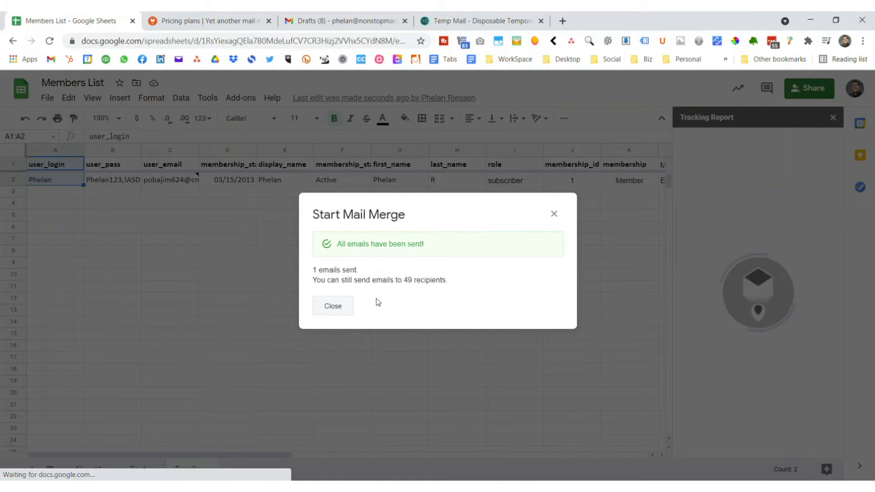
pyautogui.click(333, 306)
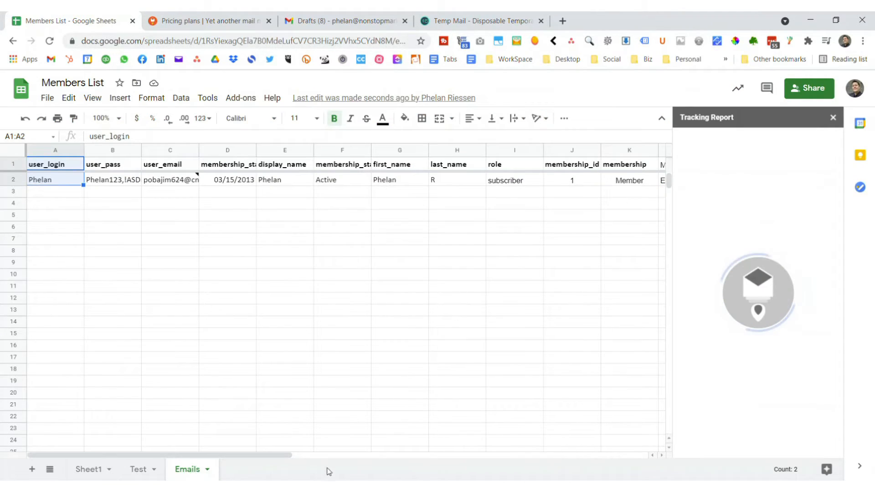
pyautogui.moveTo(278, 455); pyautogui.dragTo(353, 456)
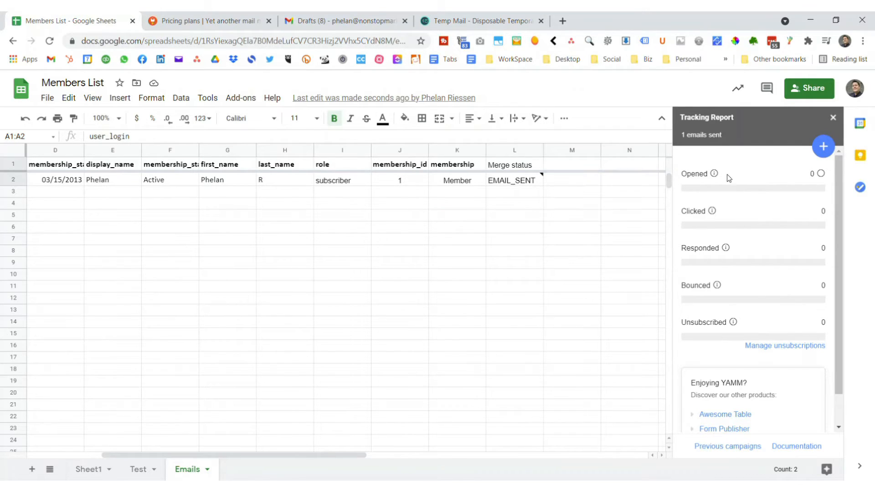
# Step: Switch to Temp Mail, refresh the message list and check the inbox for the merged email
pyautogui.click(468, 21)
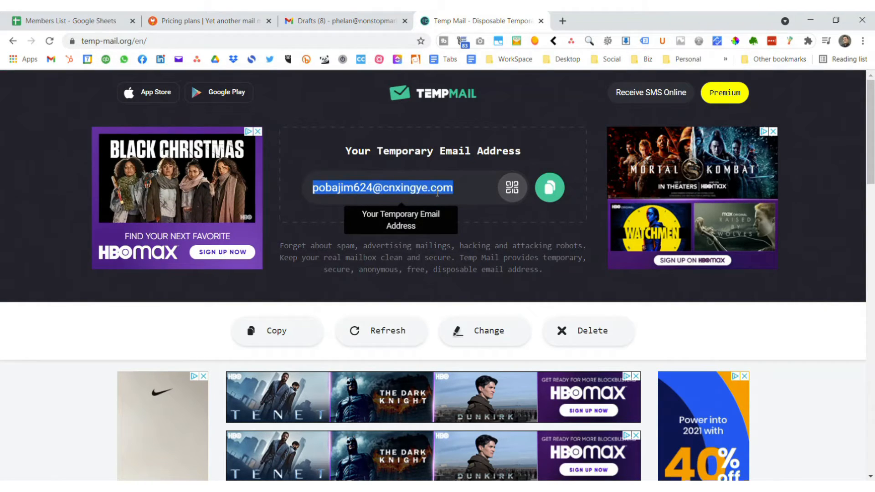
pyautogui.click(372, 338)
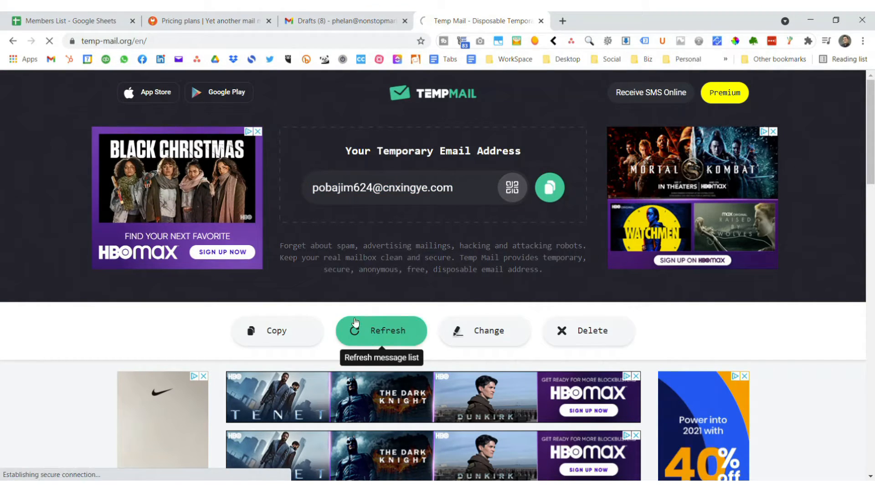
pyautogui.scroll(-3, 108, 307)
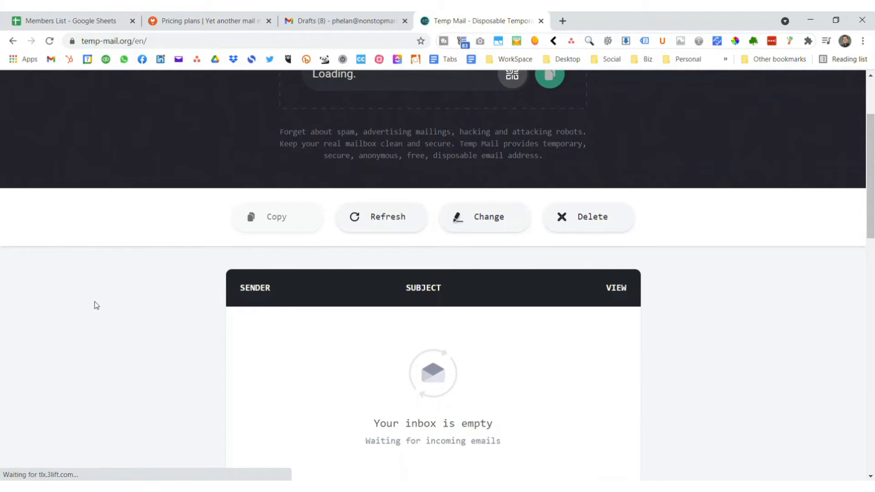
pyautogui.scroll(-1, 96, 306)
pyautogui.scroll(-1, 94, 304)
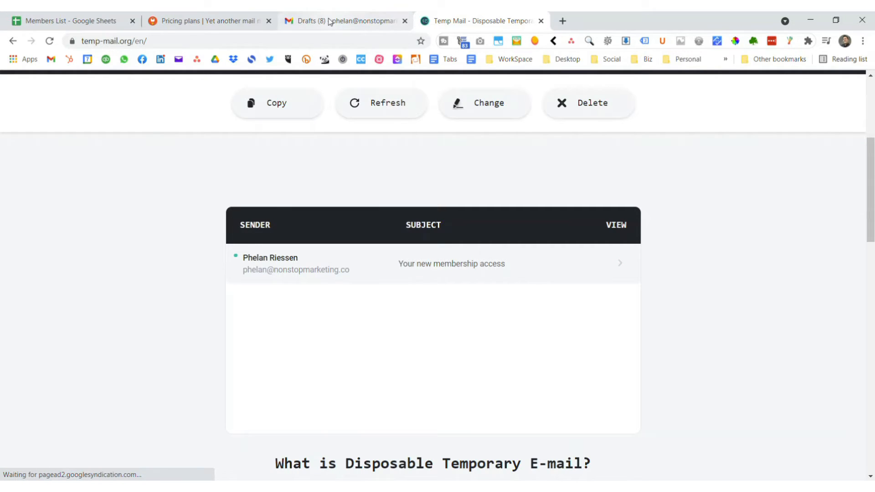
pyautogui.click(78, 22)
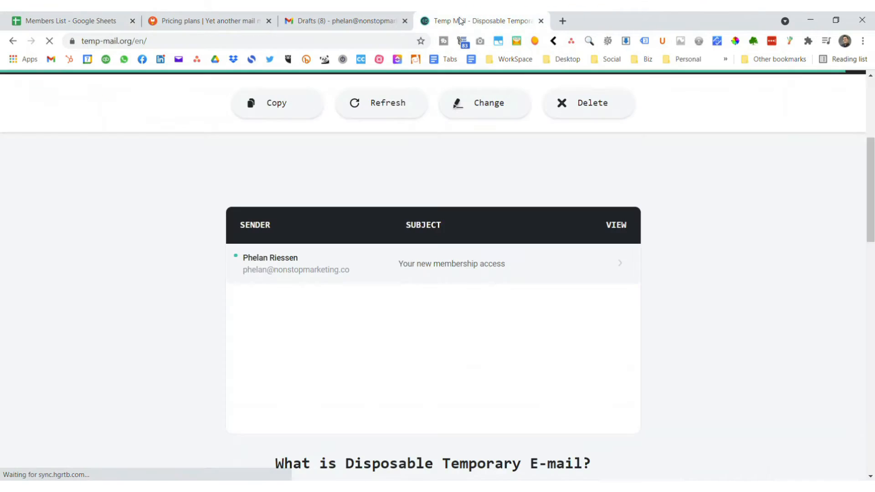
pyautogui.click(461, 20)
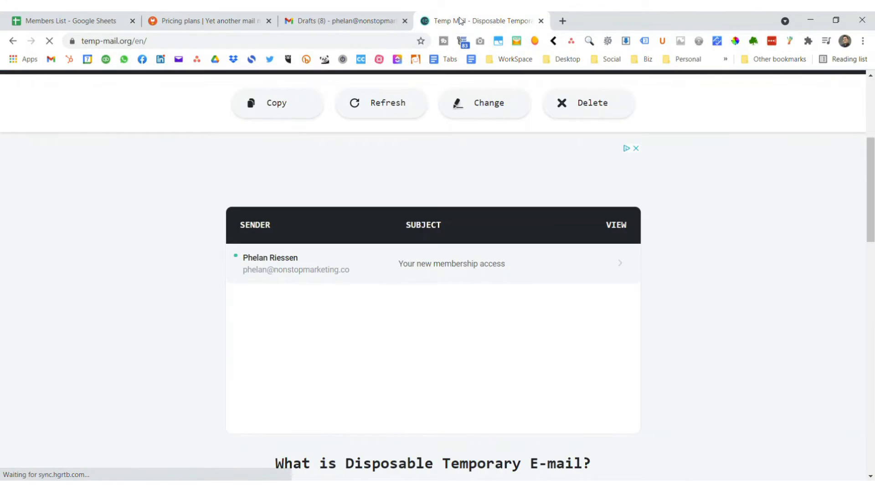
# Step: Open the "Your new membership access" email in Temp Mail and examine its merged name, login and password
pyautogui.click(292, 268)
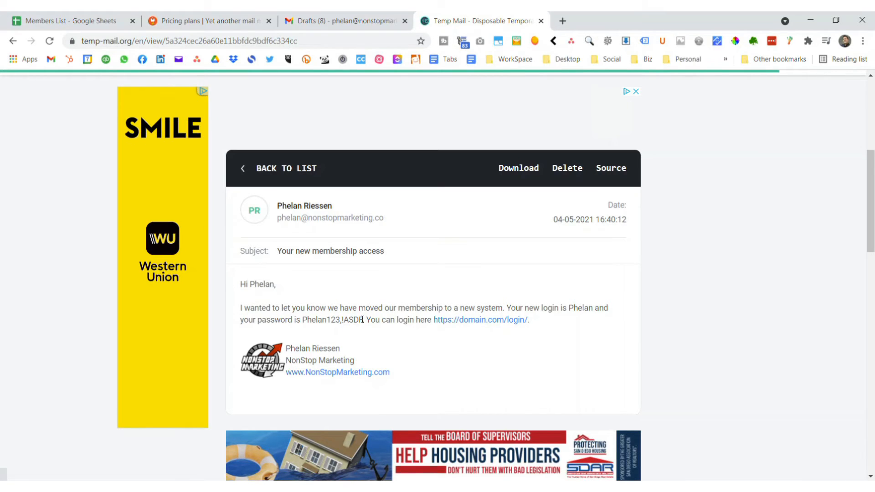
pyautogui.moveTo(363, 320); pyautogui.dragTo(301, 320)
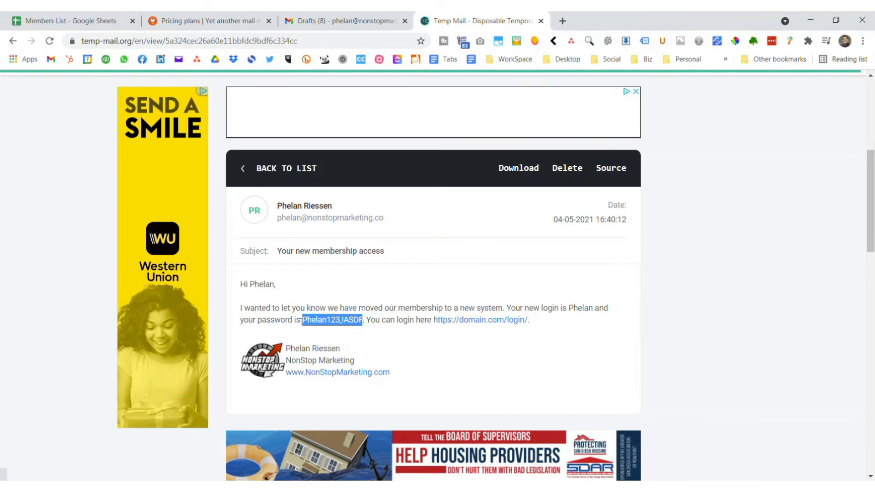
pyautogui.doubleClick(572, 308)
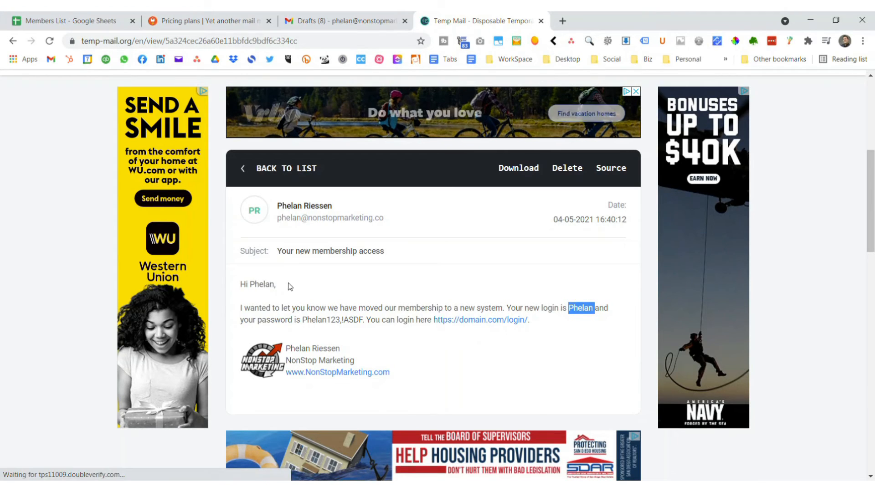
pyautogui.click(326, 289)
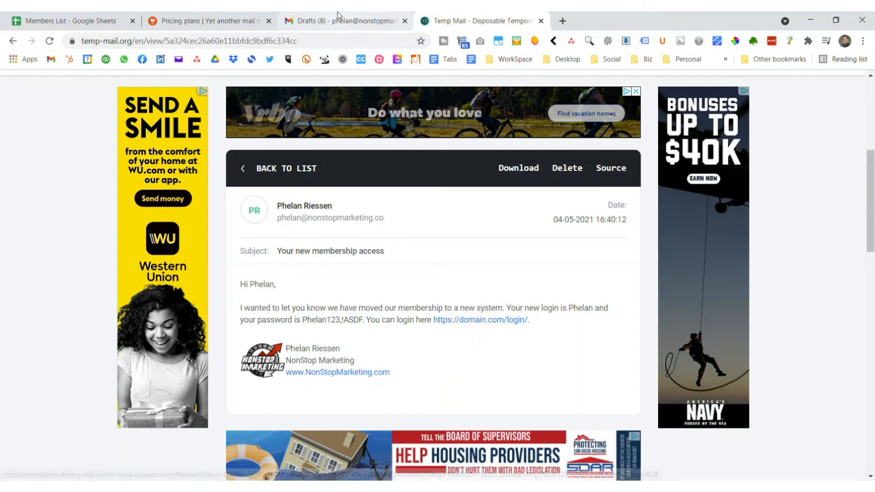
# Step: Switch to the Members List sheet and check the email's Merge status and the Tracking Report
pyautogui.click(62, 25)
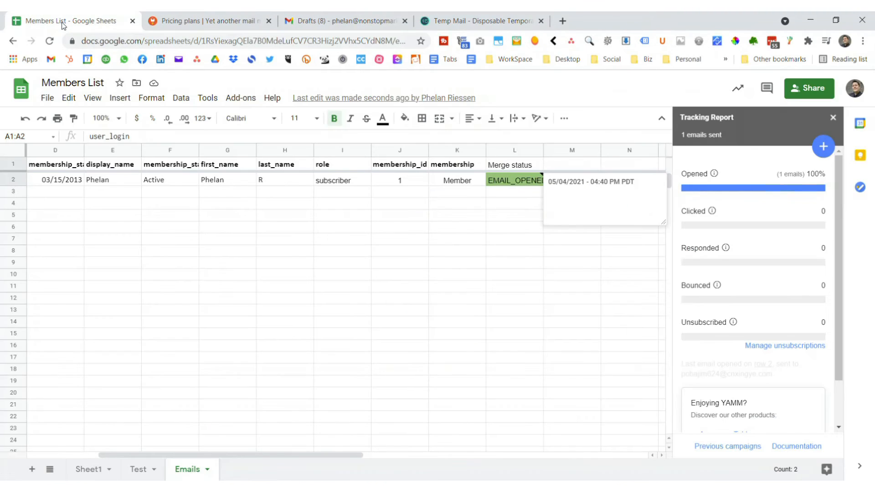
pyautogui.click(442, 233)
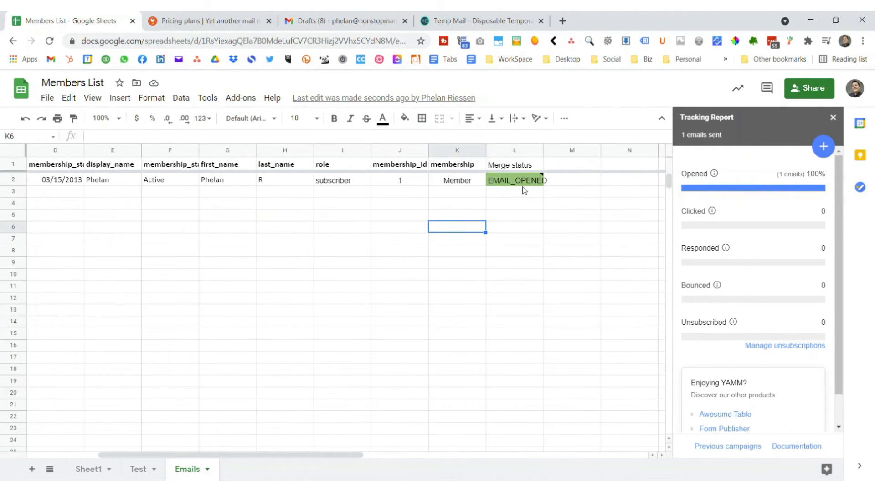
pyautogui.moveTo(505, 181)
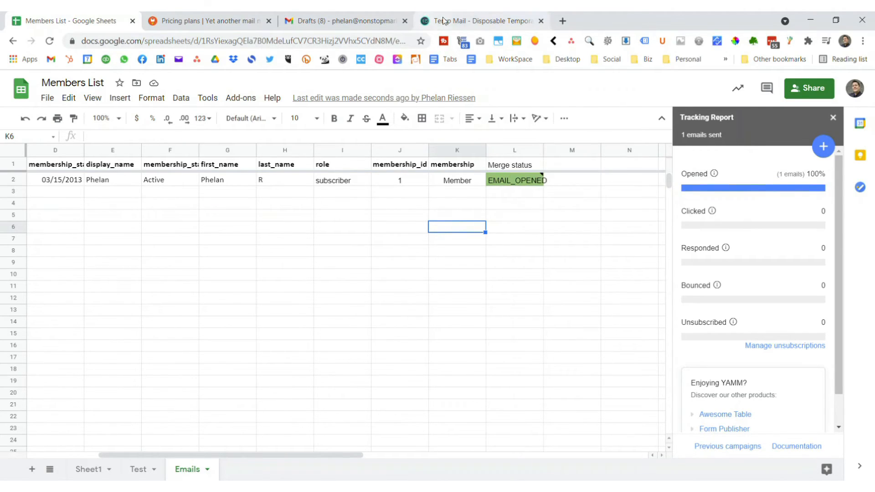
pyautogui.click(345, 23)
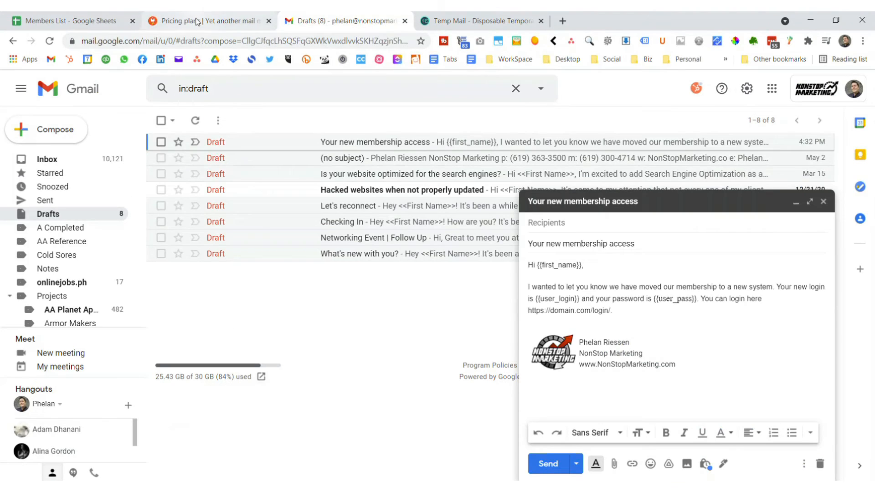
pyautogui.click(477, 21)
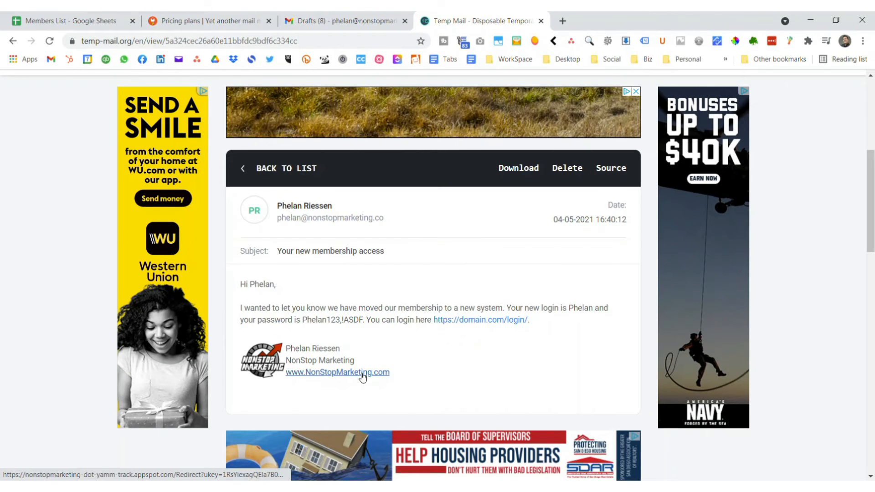
pyautogui.click(362, 377)
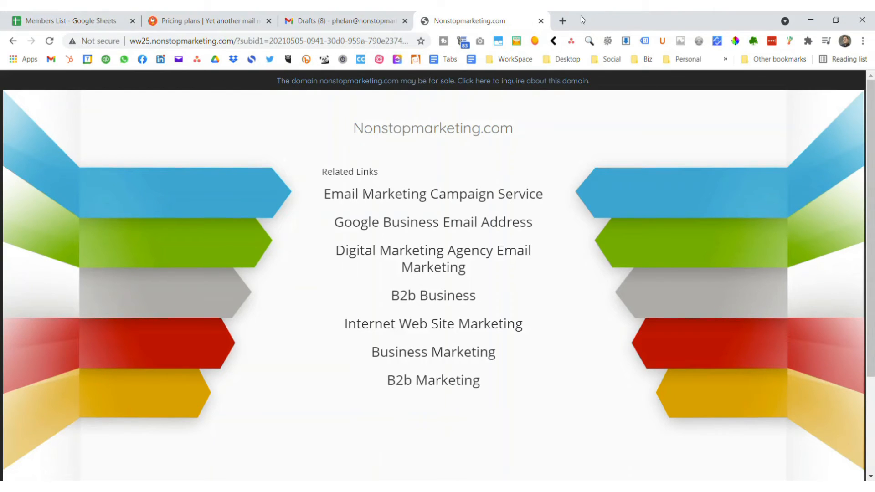
pyautogui.click(541, 22)
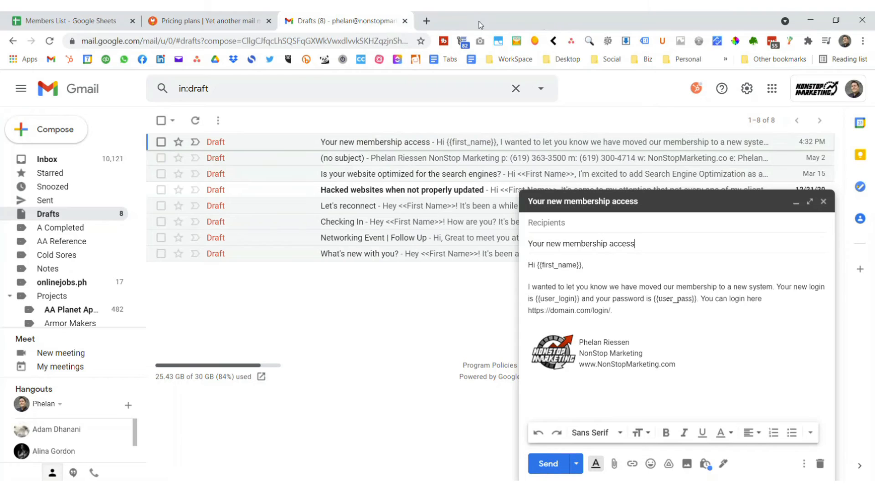
# Step: Review click tracking in the Members List sheet, look over the Gmail draft's merge fields, and return to the sheet
pyautogui.click(67, 19)
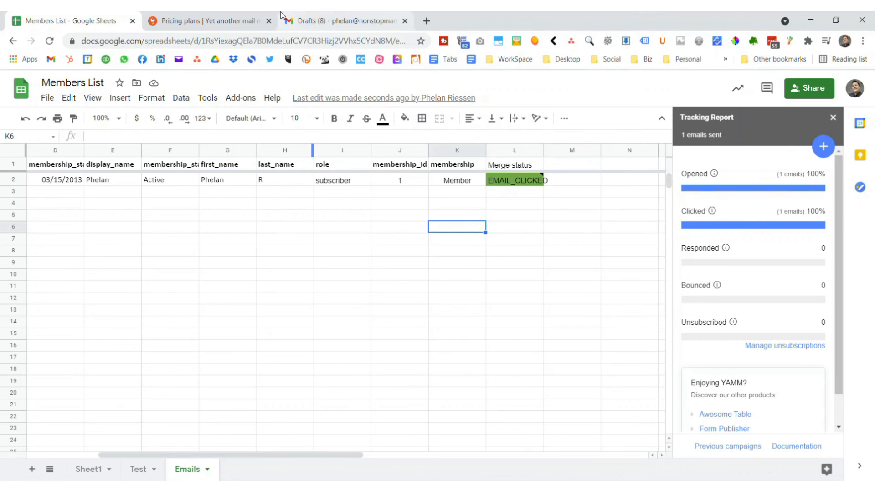
pyautogui.click(315, 17)
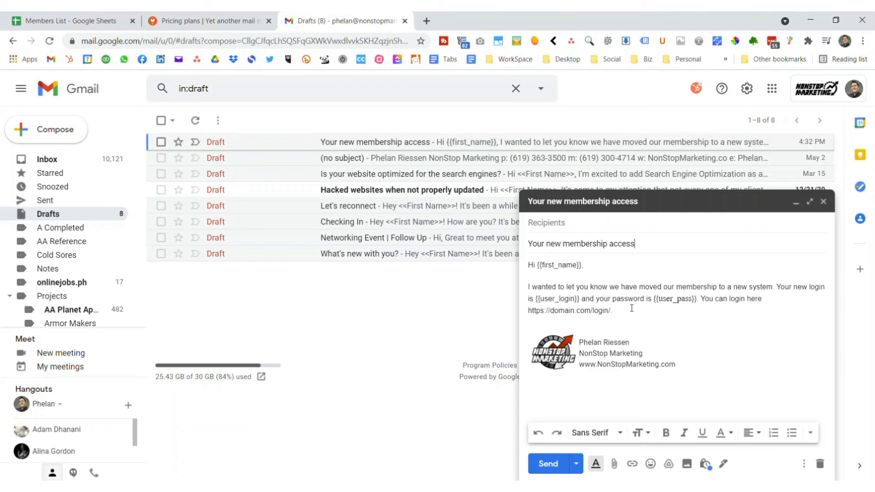
pyautogui.click(55, 23)
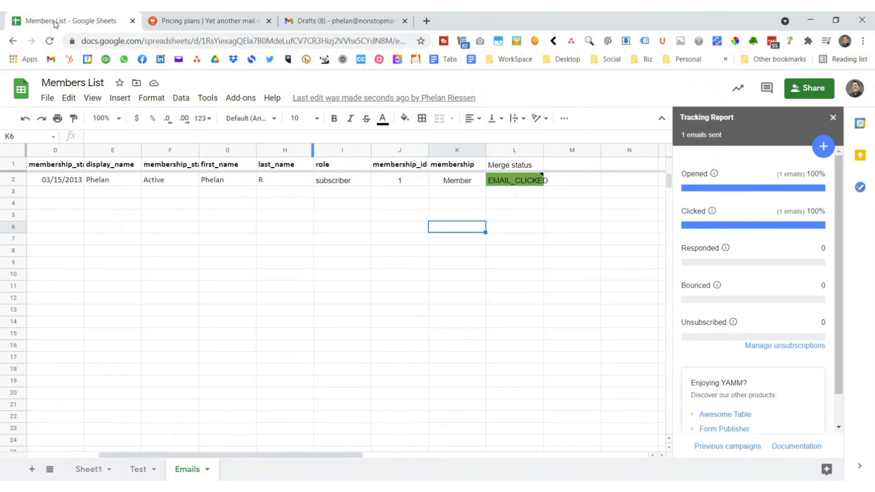